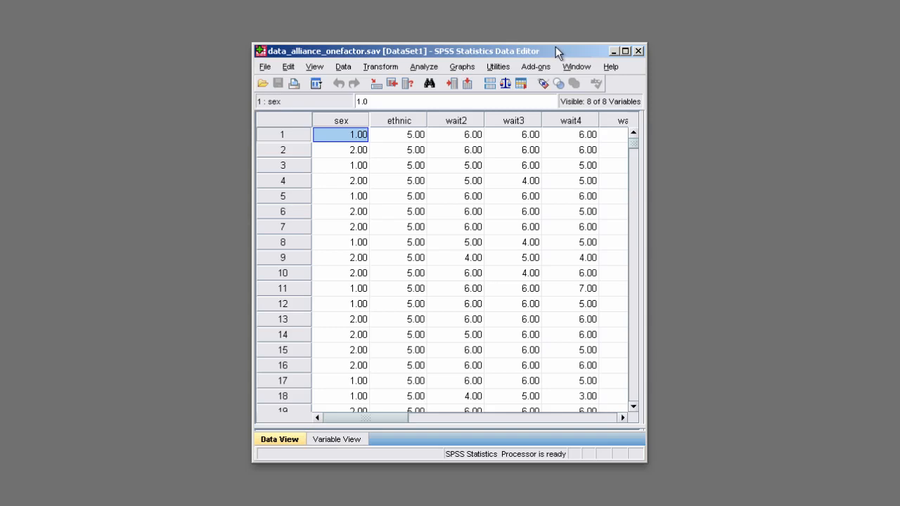
Launch Amos 17 from the data_alliance_onefactor.sav dataset and close the SPSS output viewer.
left_click_drag(556, 47, 543, 28)
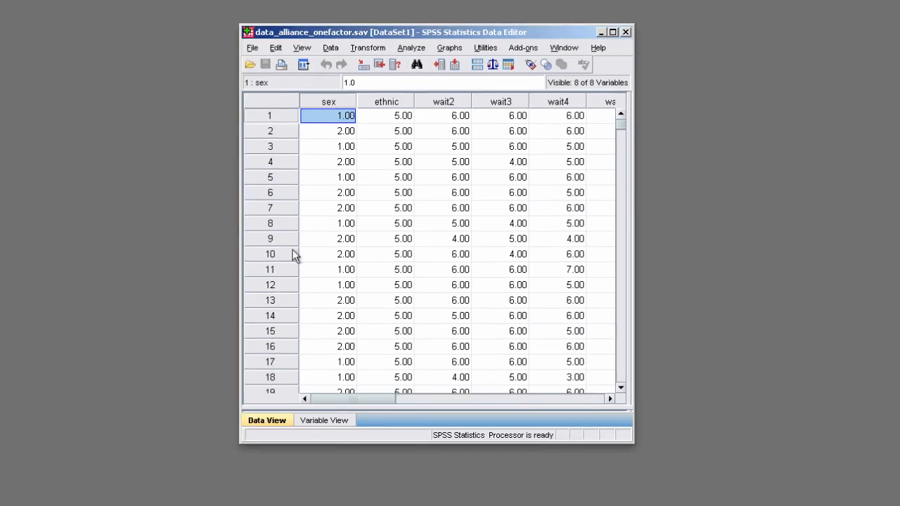
left_click(415, 48)
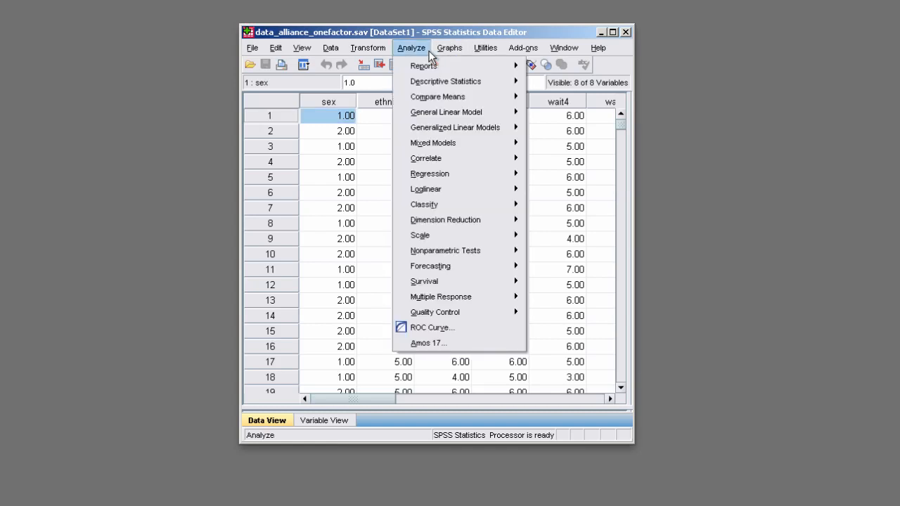
left_click(467, 343)
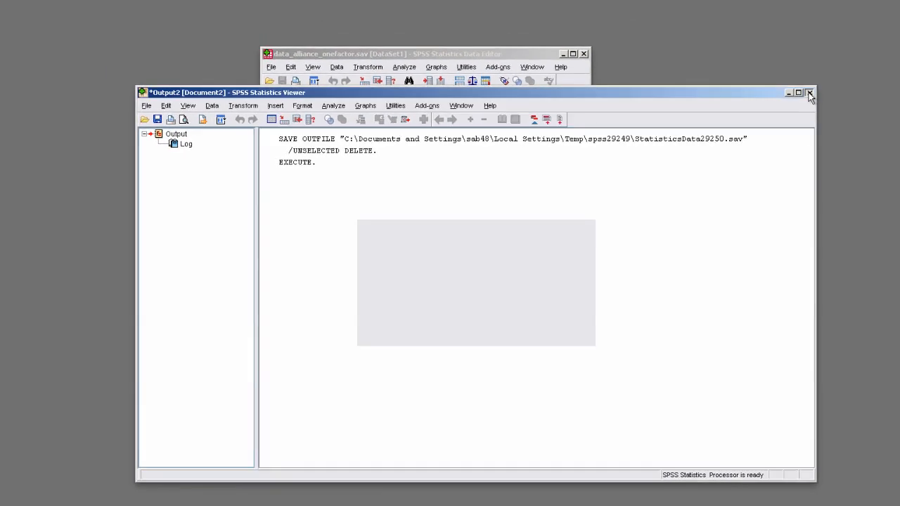
left_click(847, 86)
left_click(465, 292)
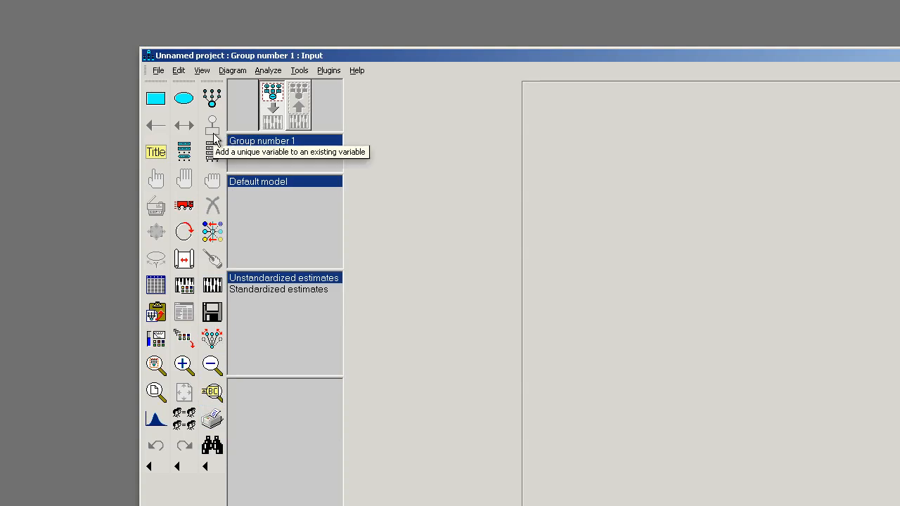
left_click(180, 100)
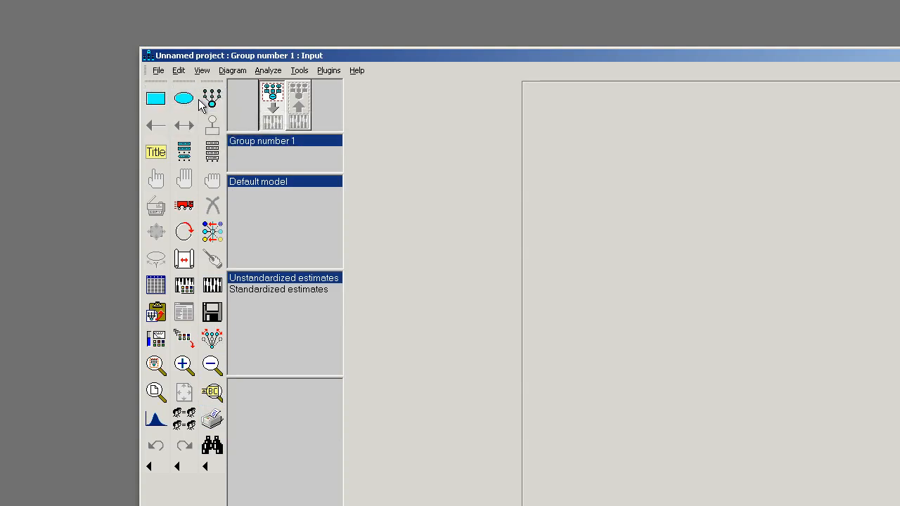
left_click(176, 106)
left_click(202, 71)
mouse_move(227, 74)
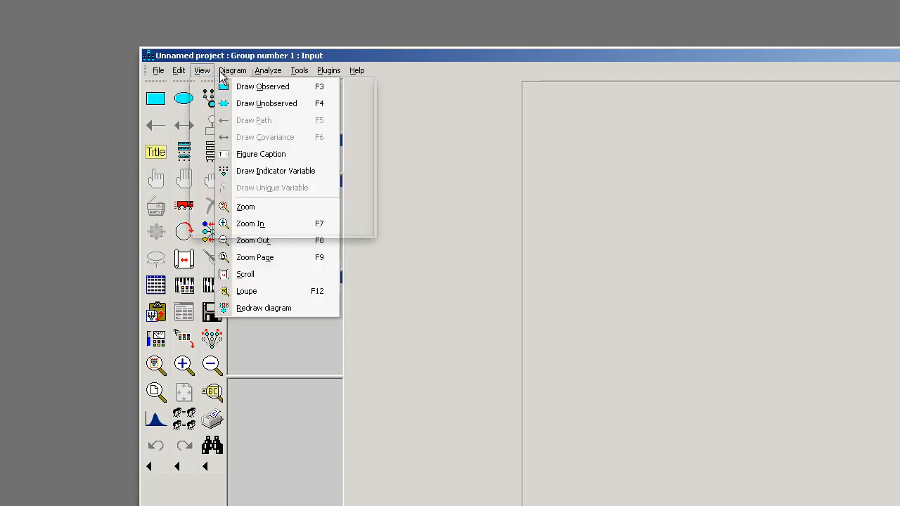
left_click(160, 104)
left_click(160, 104)
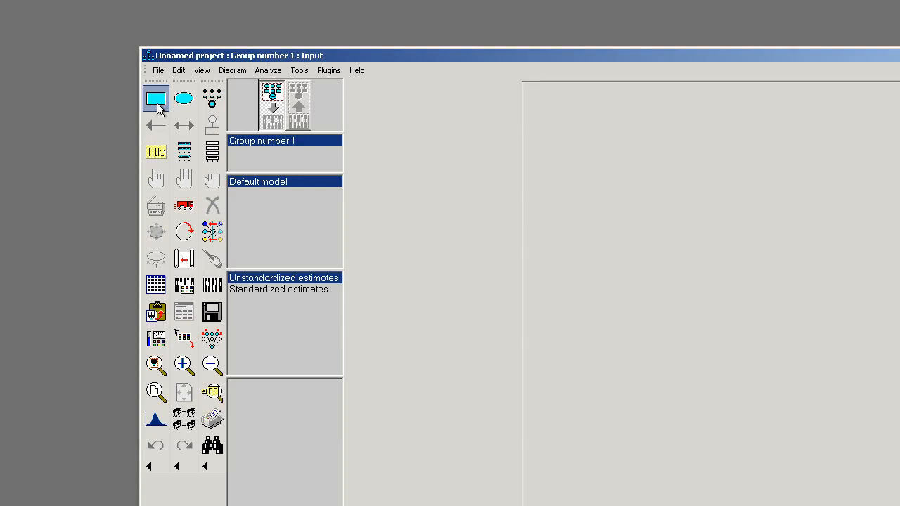
left_click(223, 78)
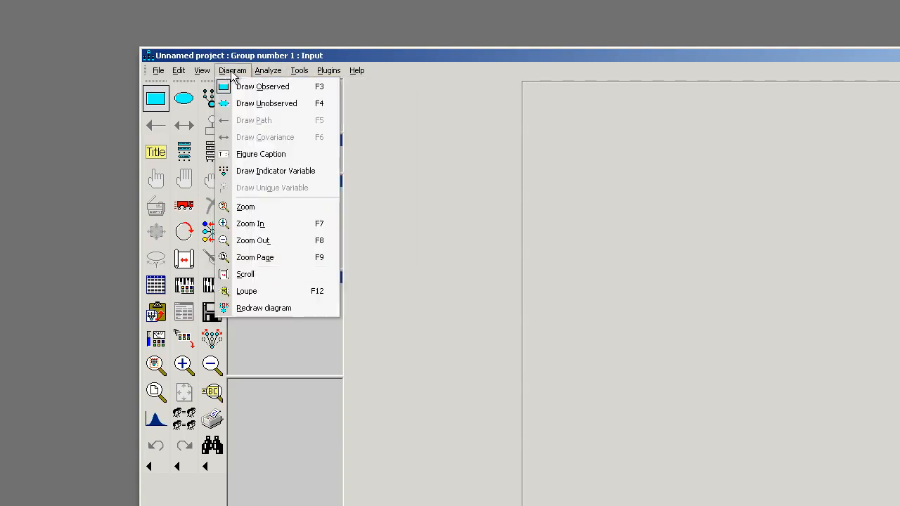
mouse_move(258, 75)
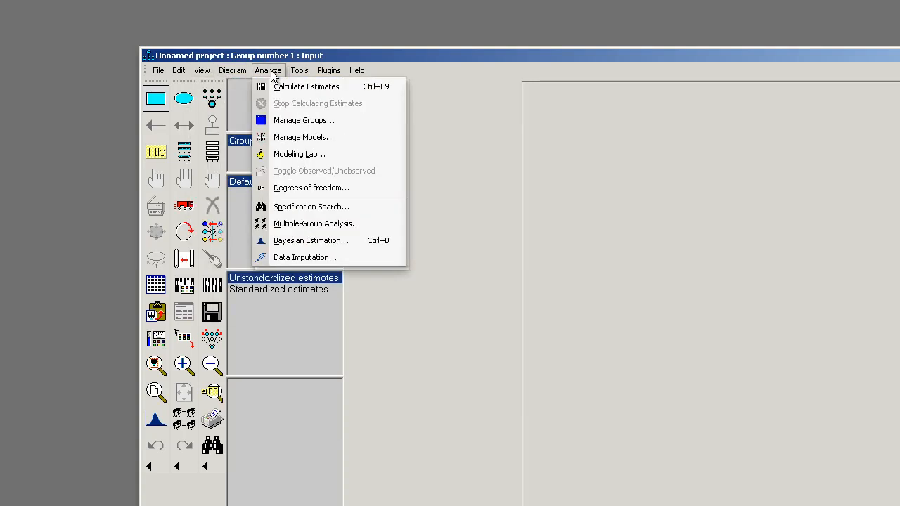
left_click(272, 76)
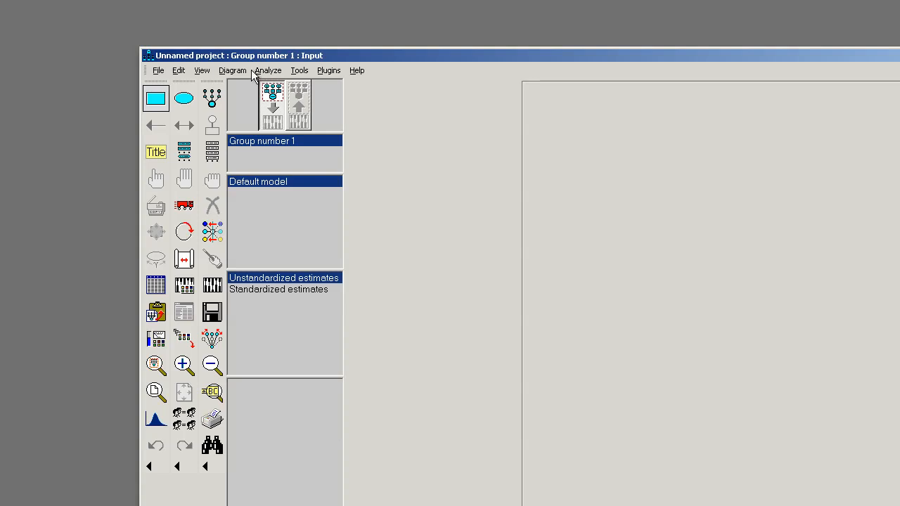
Set the page orientation to Landscape in the interface properties, apply it, and close the dialog.
left_click(203, 71)
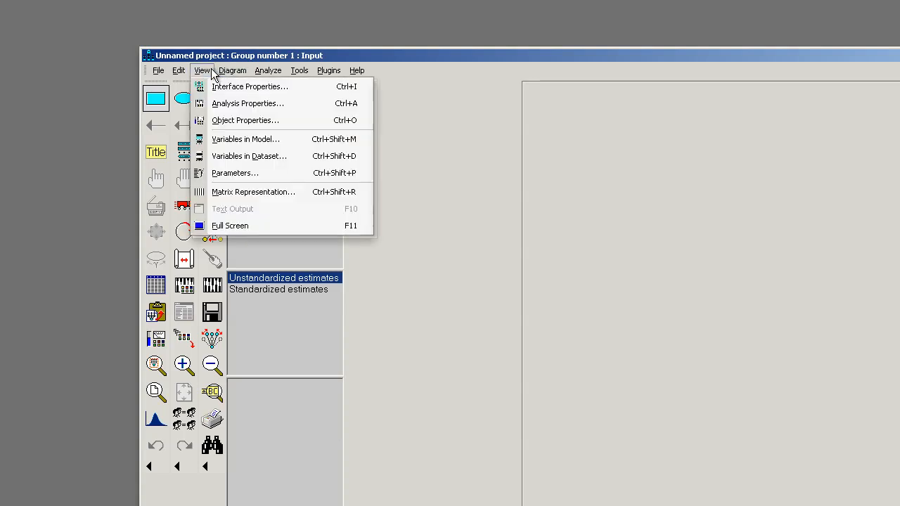
key("Escape")
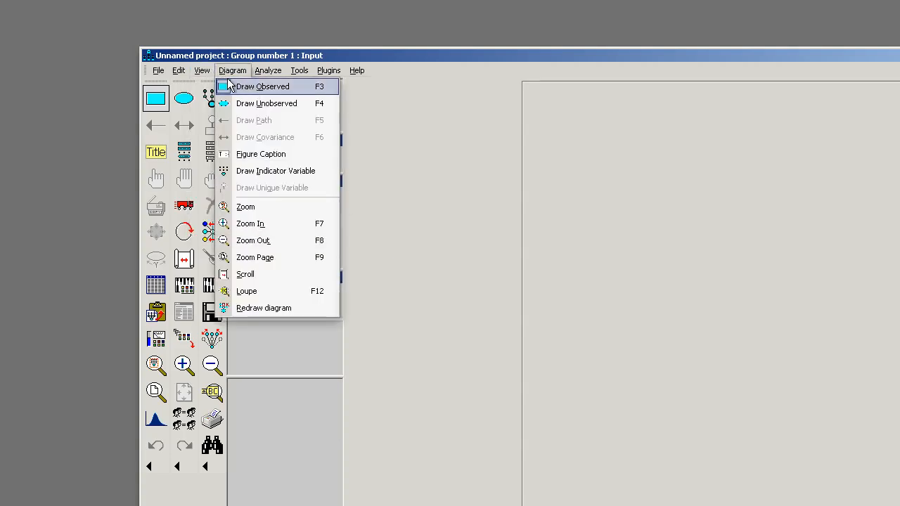
mouse_move(208, 74)
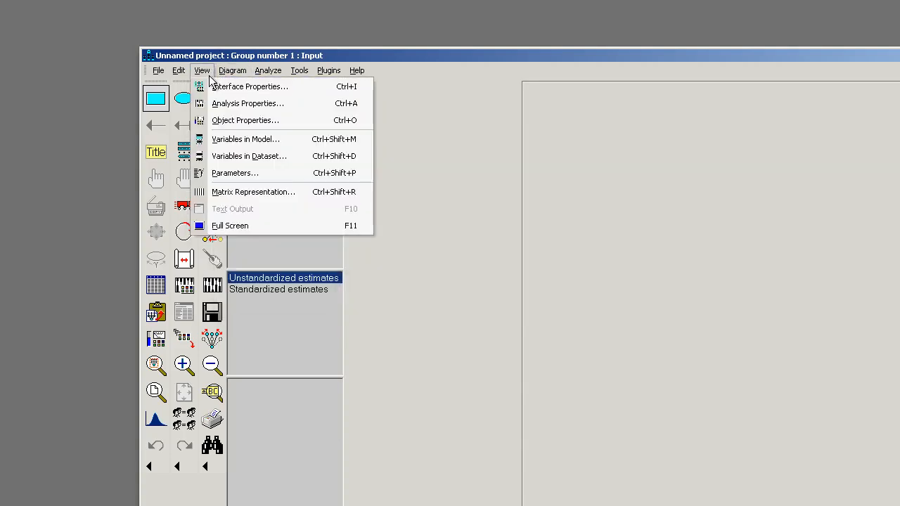
left_click(304, 88)
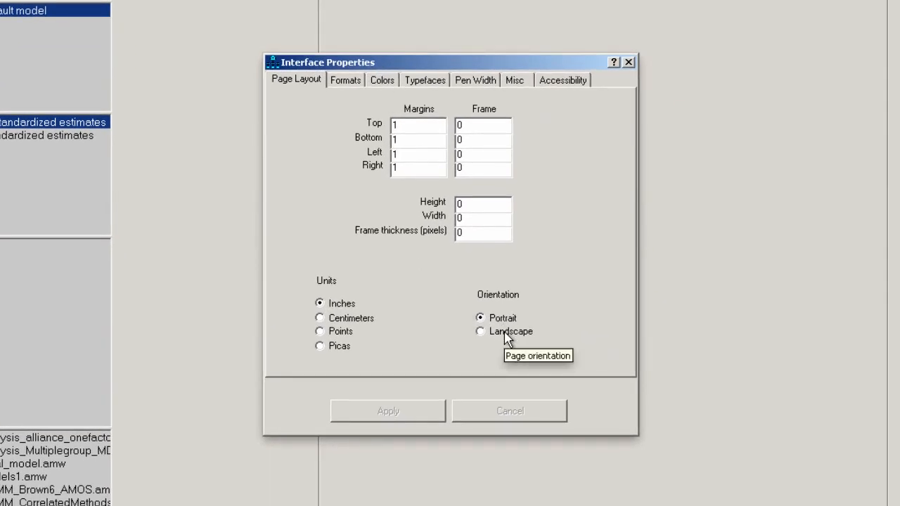
left_click(507, 339)
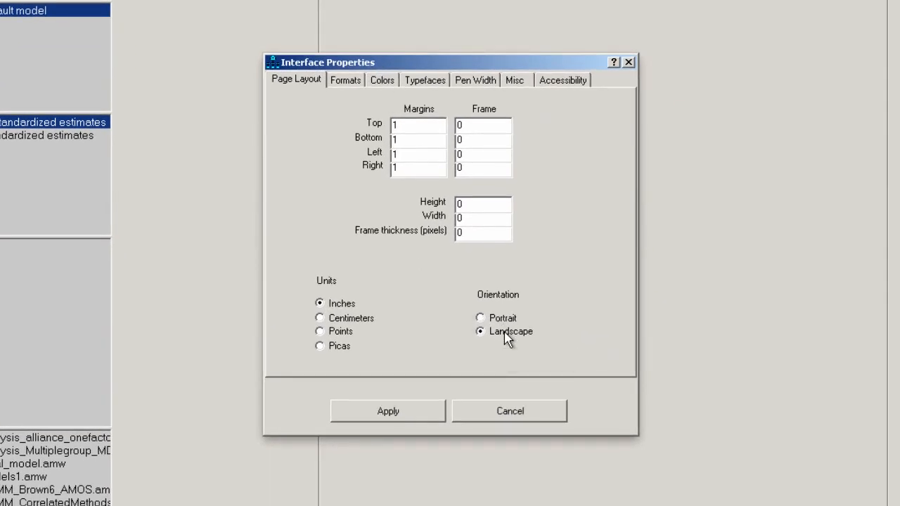
left_click(396, 414)
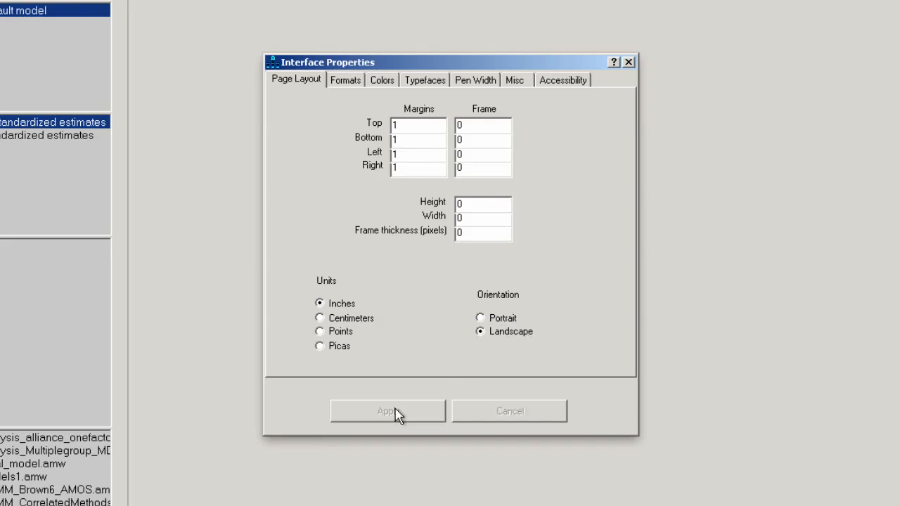
left_click(623, 67)
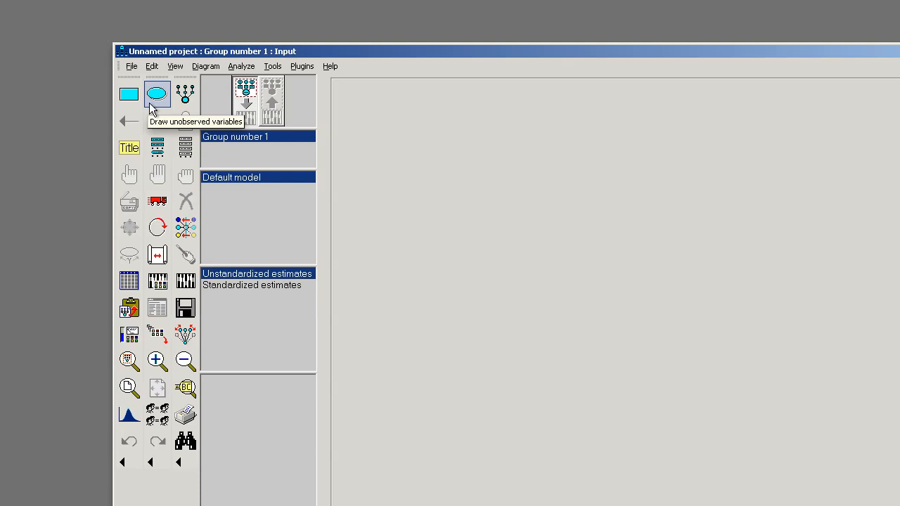
Draw a latent variable in the middle of the page and give it five indicators with error terms.
left_click(188, 96)
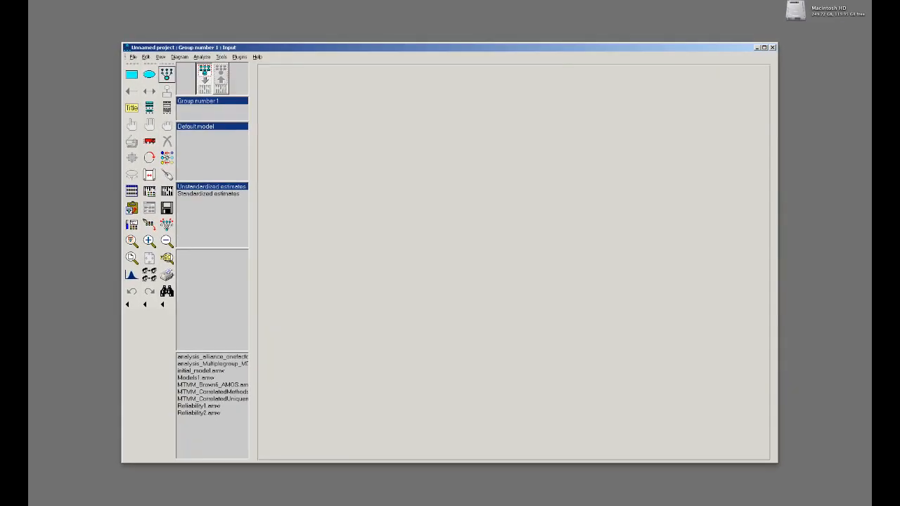
left_click_drag(441, 246, 522, 306)
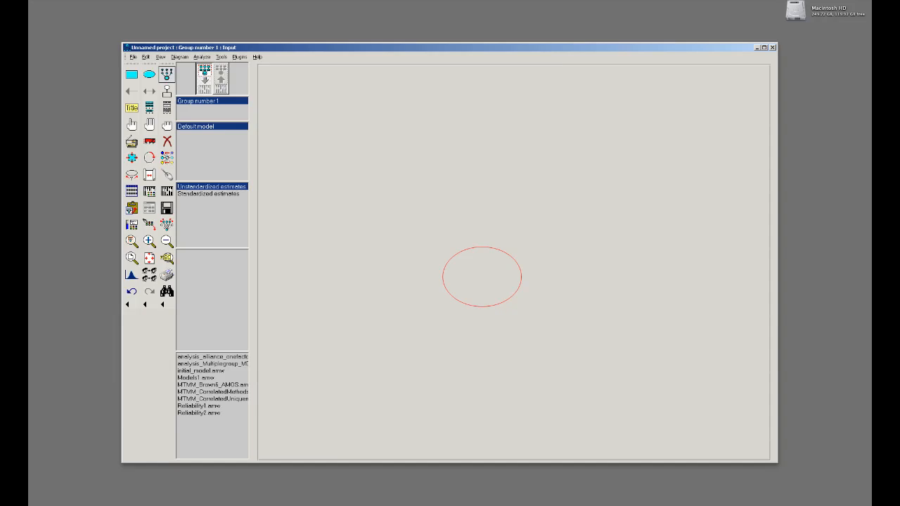
left_click(482, 277)
left_click(482, 276)
left_click(481, 276)
left_click(482, 276)
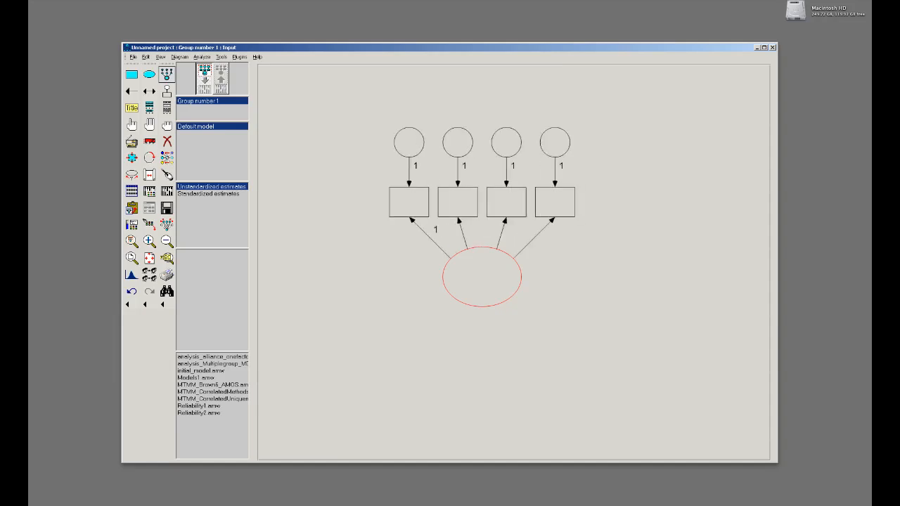
left_click(482, 277)
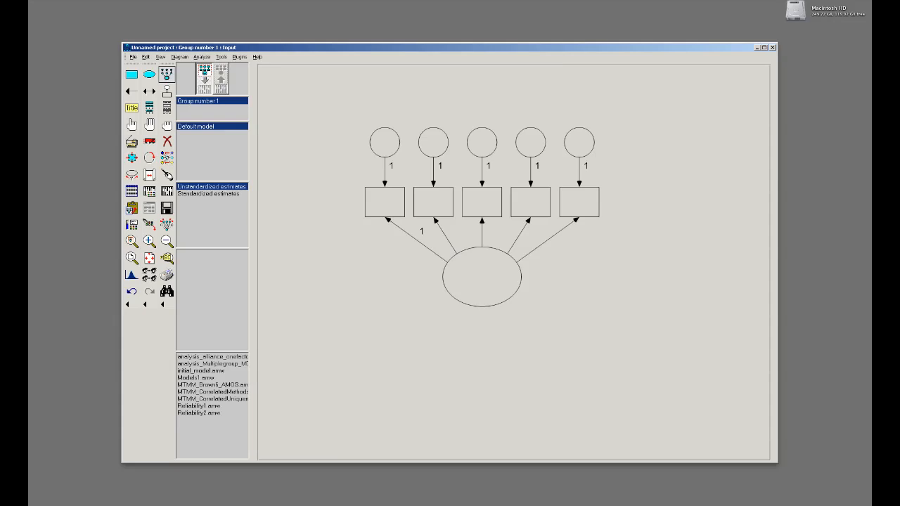
Draw a second latent variable below and left of the first, with four indicators and their error terms.
left_click_drag(317, 297, 425, 366)
left_click(380, 337)
left_click(379, 338)
left_click(380, 337)
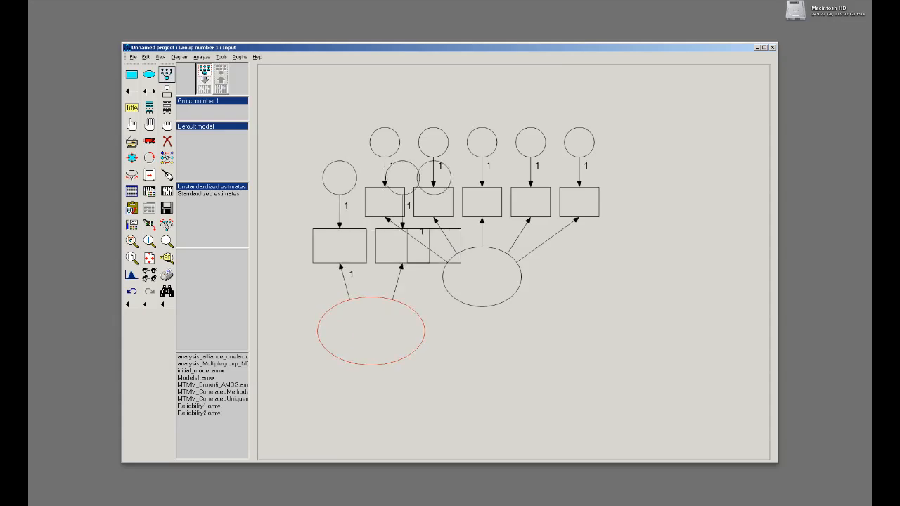
left_click(380, 338)
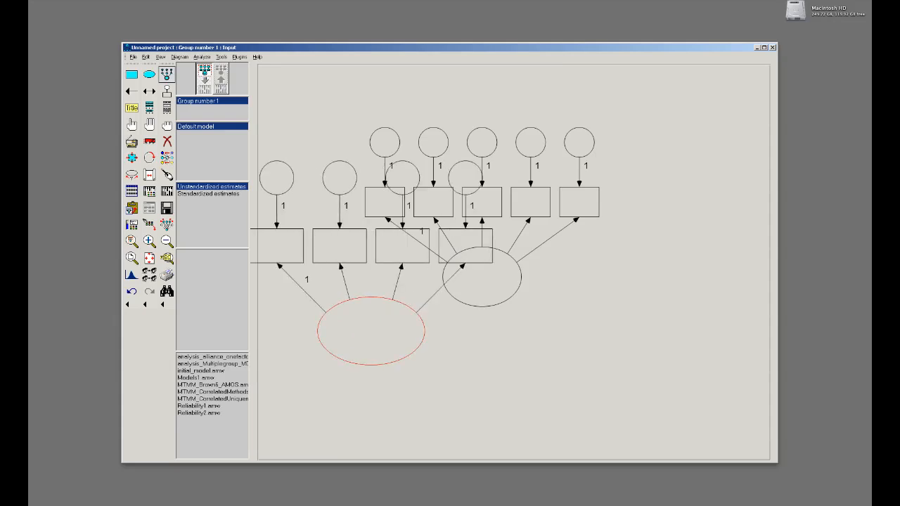
Erase the second latent variable along with all its indicators and error terms.
left_click(170, 144)
left_click(283, 181)
left_click(287, 239)
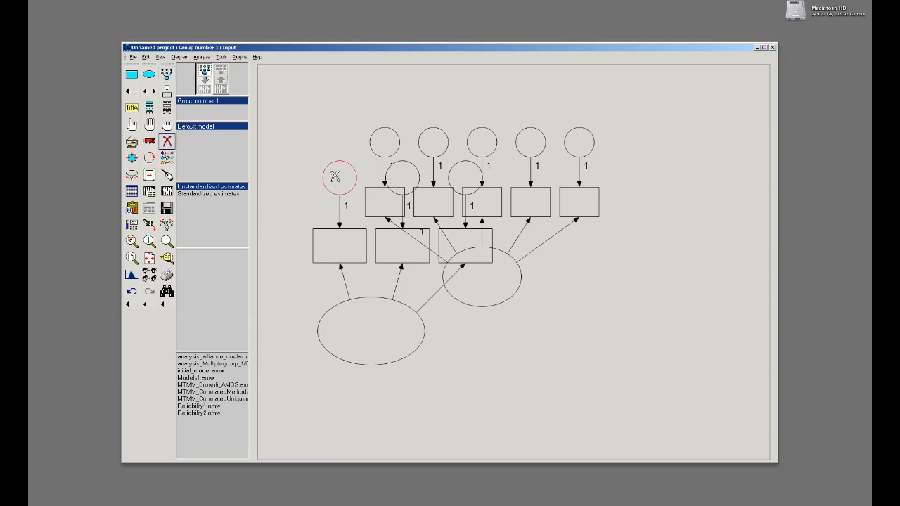
left_click(340, 177)
left_click(402, 176)
left_click(465, 176)
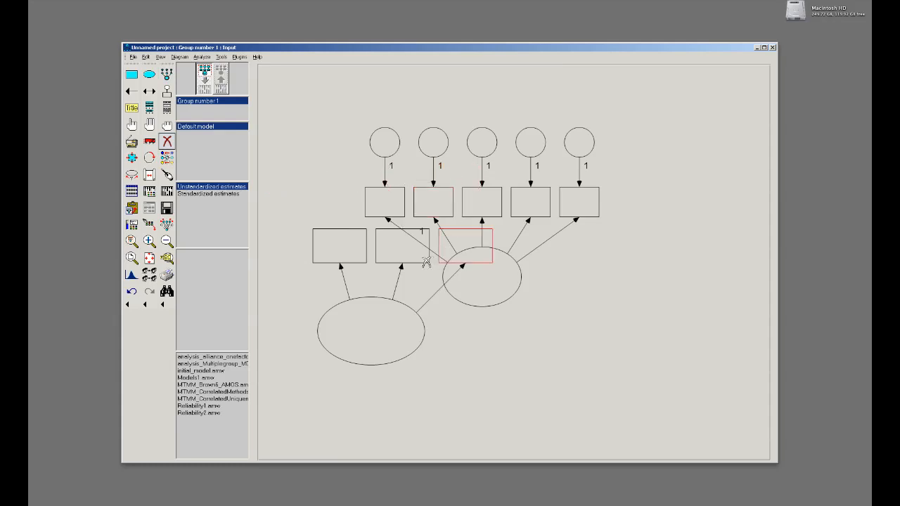
left_click(424, 259)
left_click(345, 256)
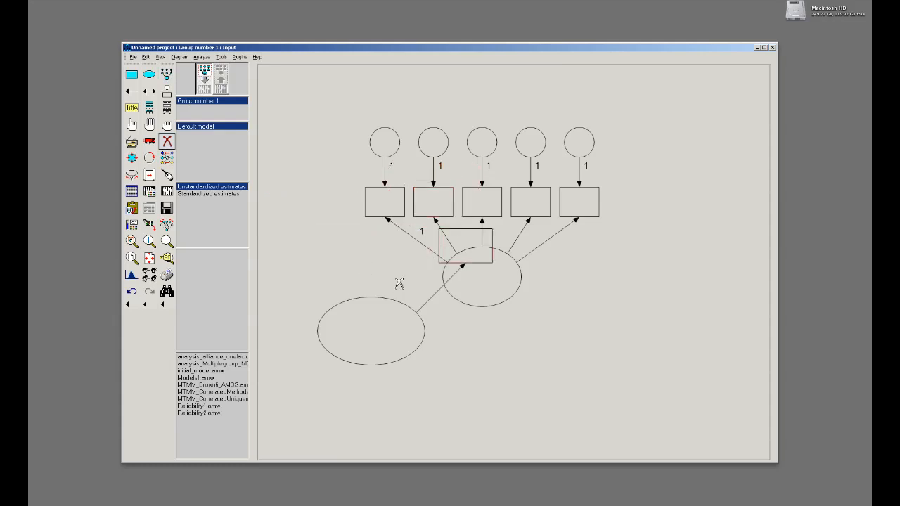
left_click(470, 240)
left_click(375, 324)
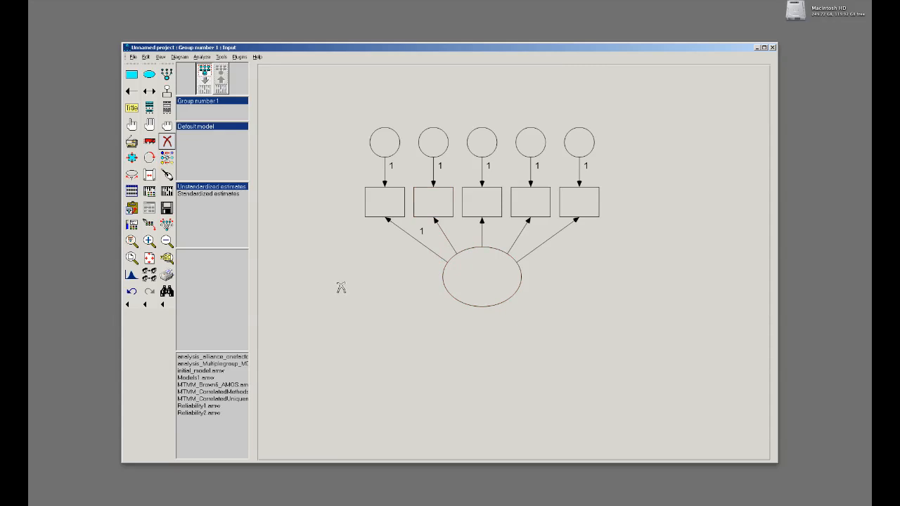
Try moving the latent variable ellipse down and to the left, and undo the move.
left_click(155, 146)
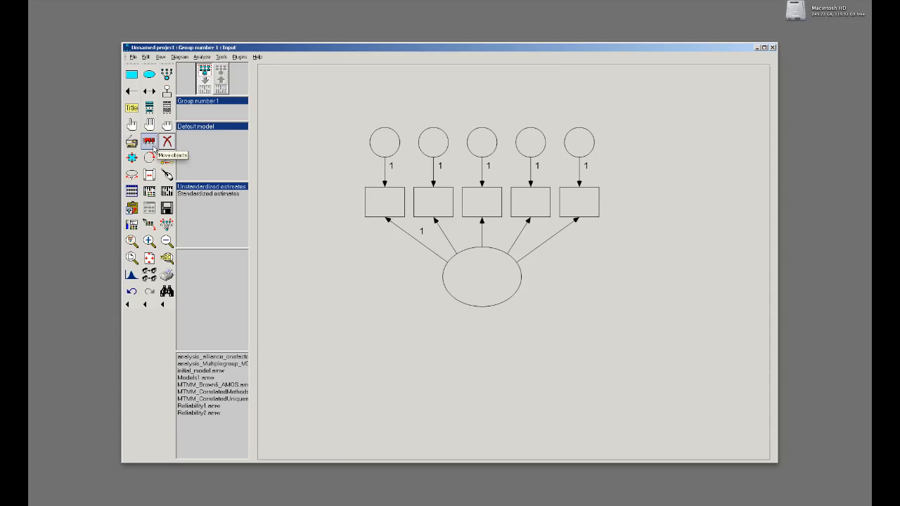
left_click(166, 142)
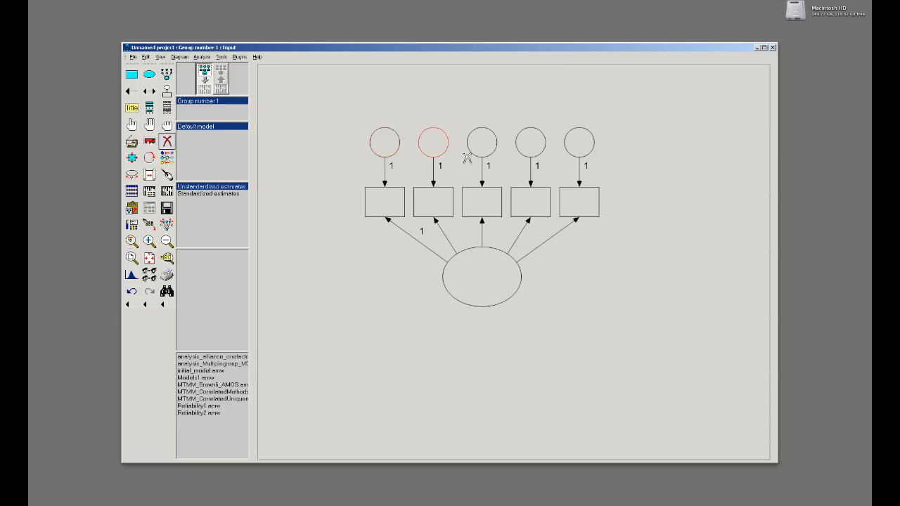
left_click(150, 145)
left_click_drag(453, 285, 404, 319)
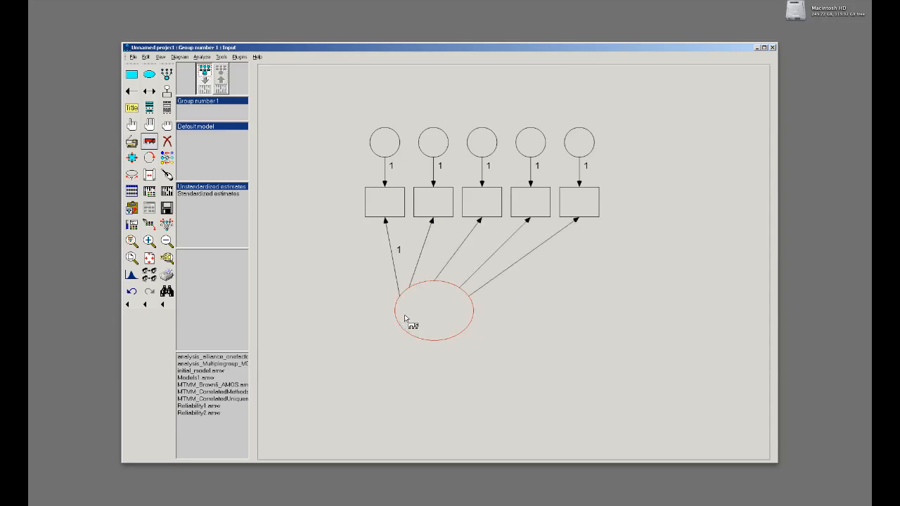
left_click(132, 291)
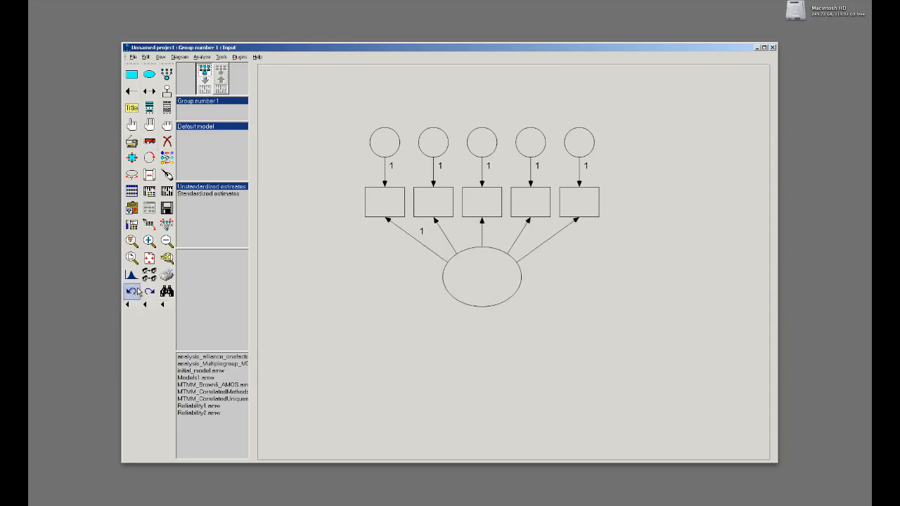
Select the first four error terms one at a time, and deselect all objects.
left_click(131, 124)
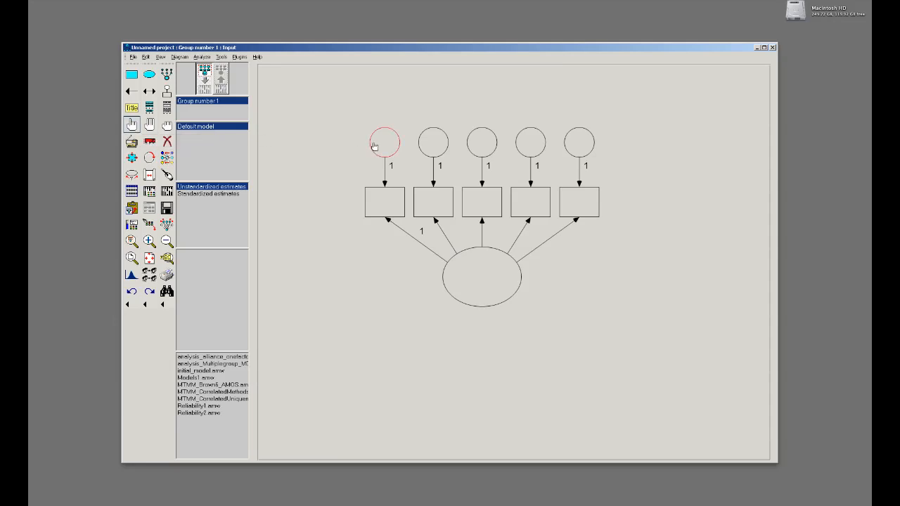
left_click(391, 146)
left_click(442, 146)
left_click(493, 146)
left_click(534, 149)
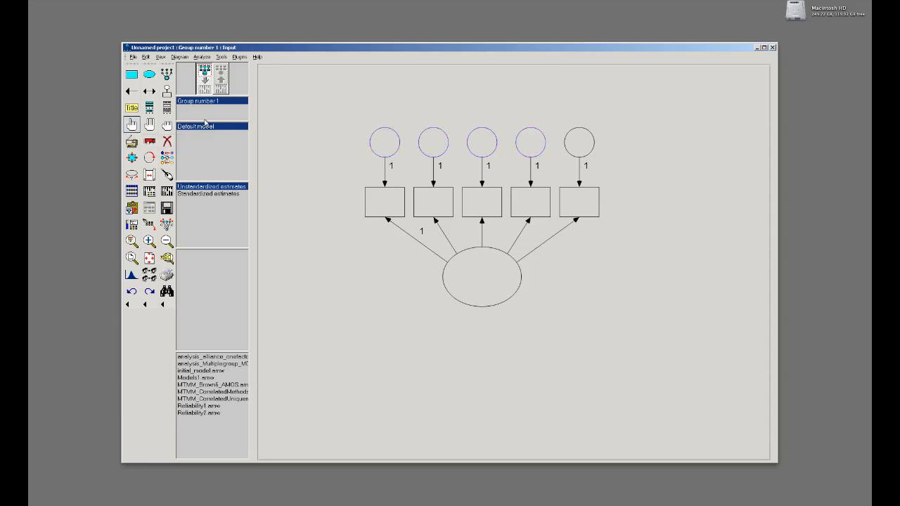
left_click(167, 127)
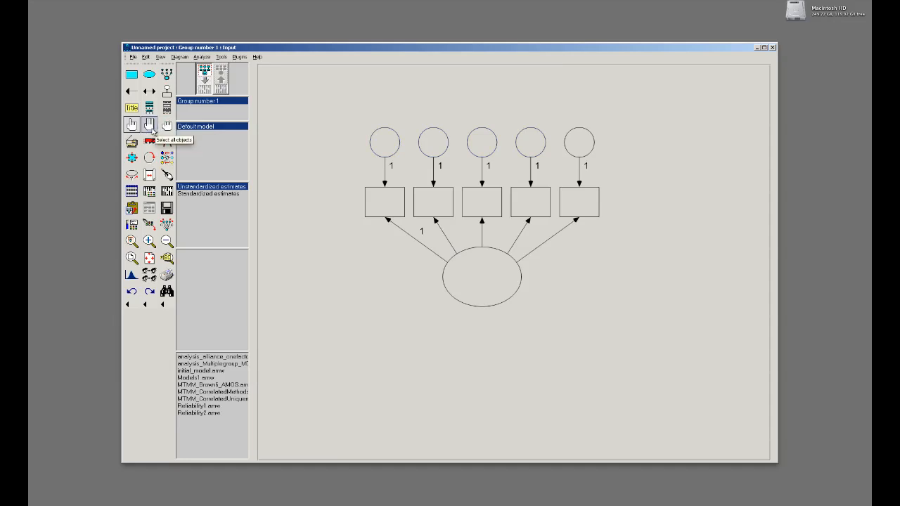
Select all objects and move the entire one-factor model down and to the right on the page.
left_click(150, 127)
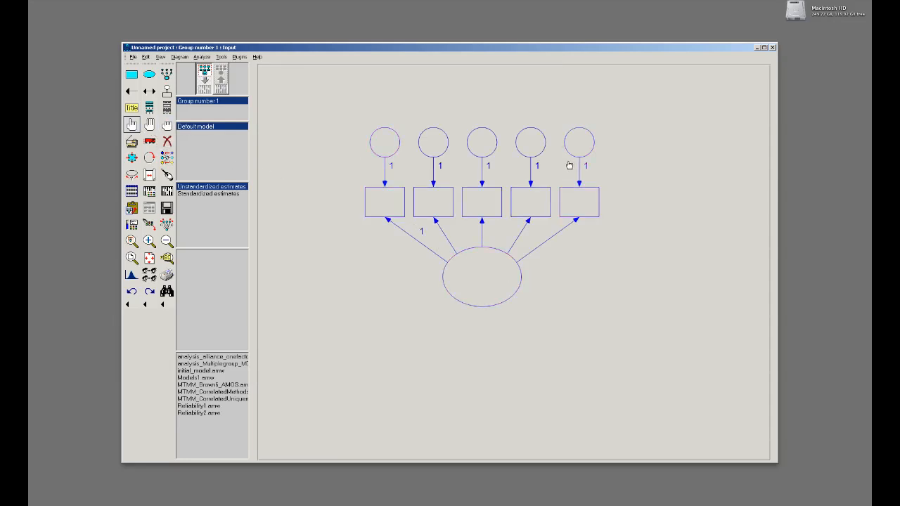
left_click(149, 142)
left_click_drag(474, 283, 498, 320)
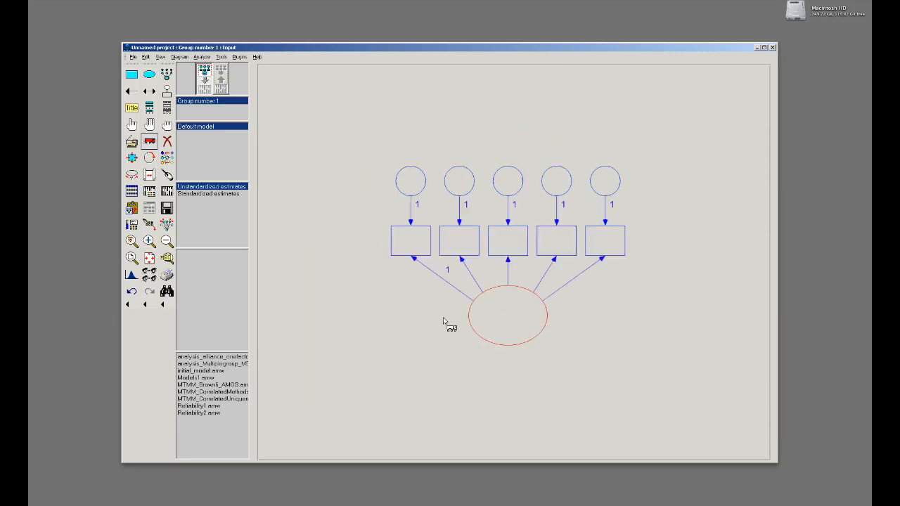
left_click(149, 157)
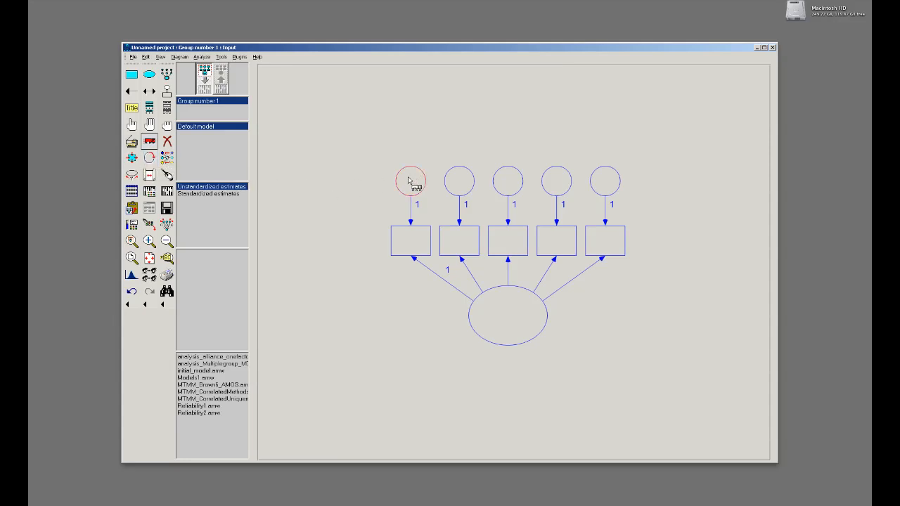
Try duplicating the whole model up and to the left, undo the duplication, and deselect all objects.
left_click(133, 147)
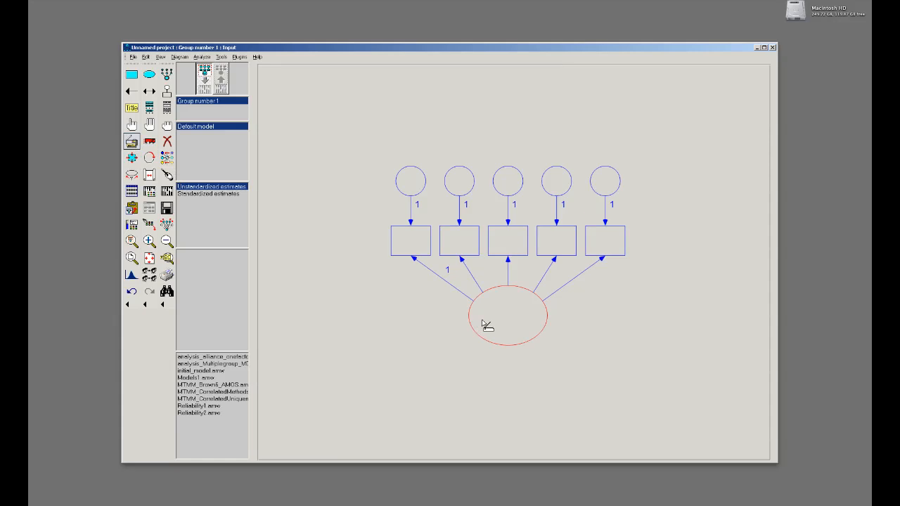
left_click_drag(487, 326, 371, 311)
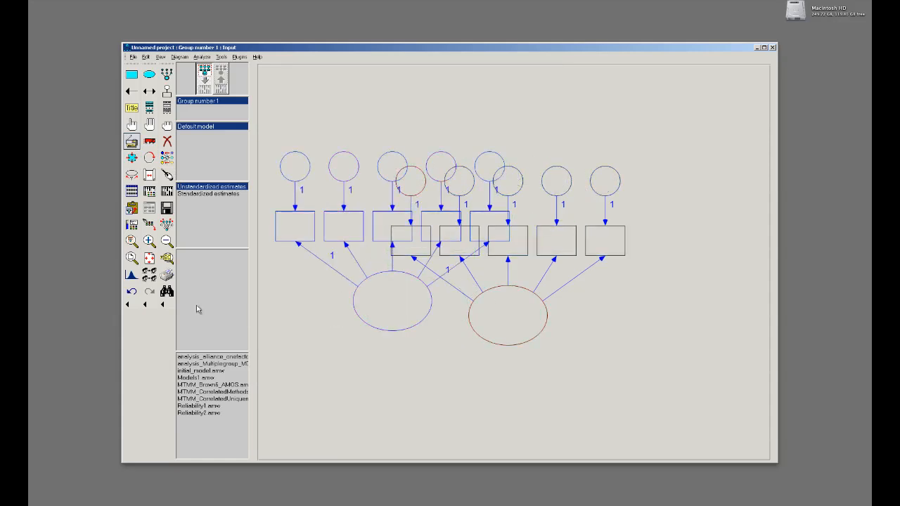
left_click(131, 296)
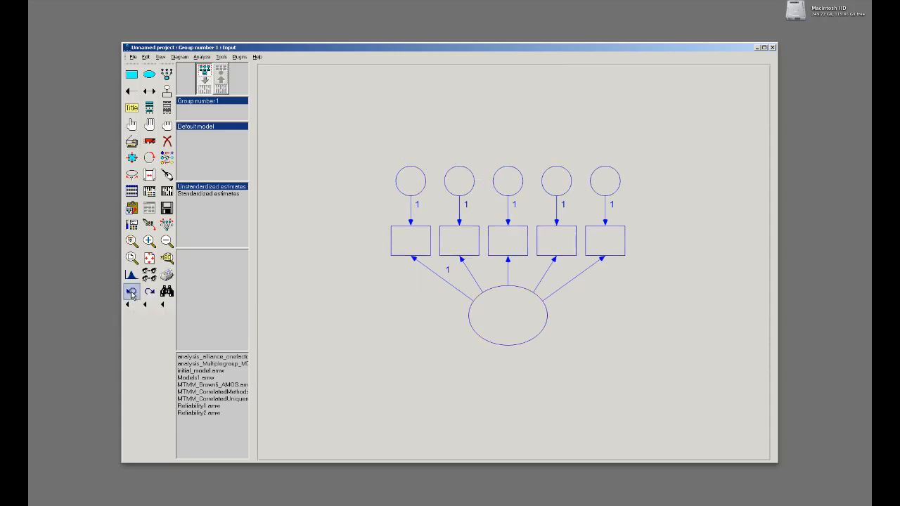
left_click(165, 128)
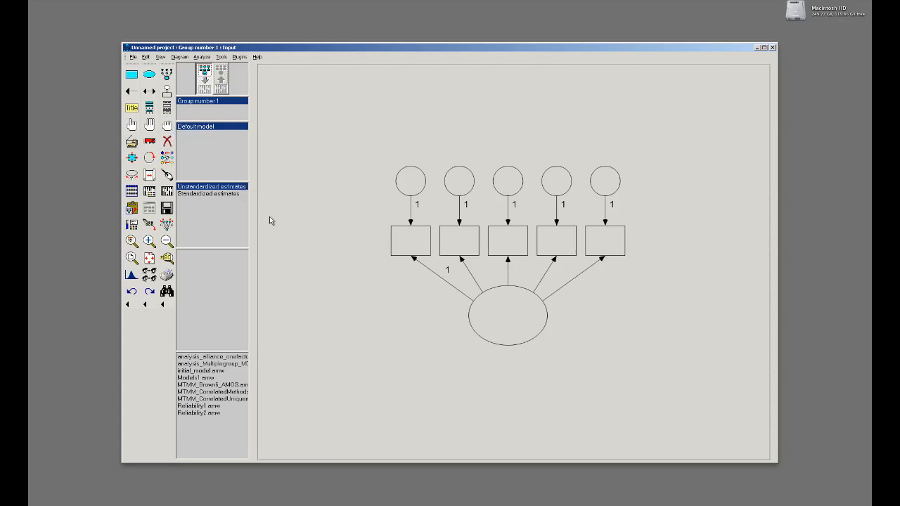
Open the latent variable's object properties and enter Alliance as its variable name.
right_click(486, 336)
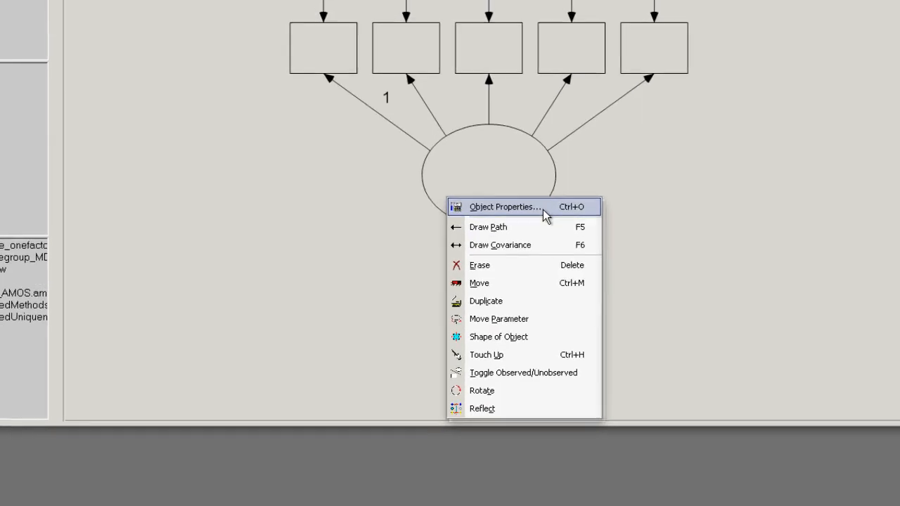
left_click(537, 200)
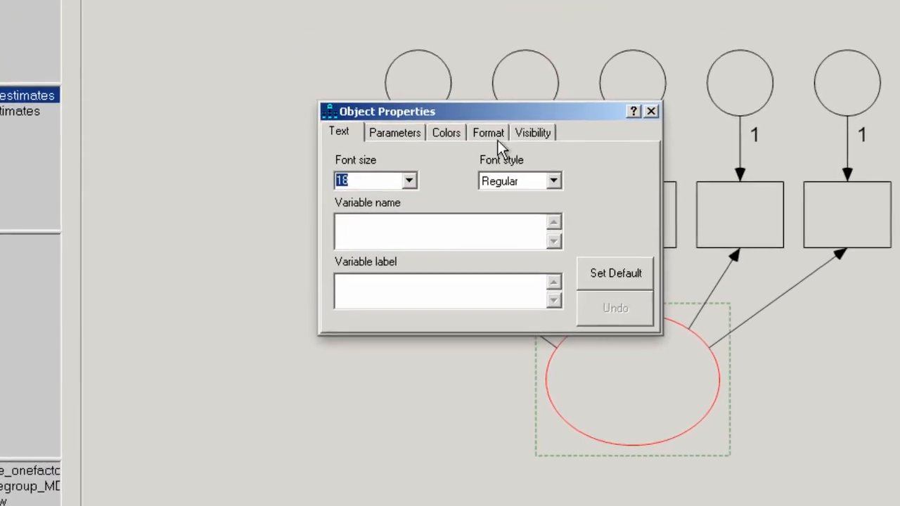
left_click(428, 225)
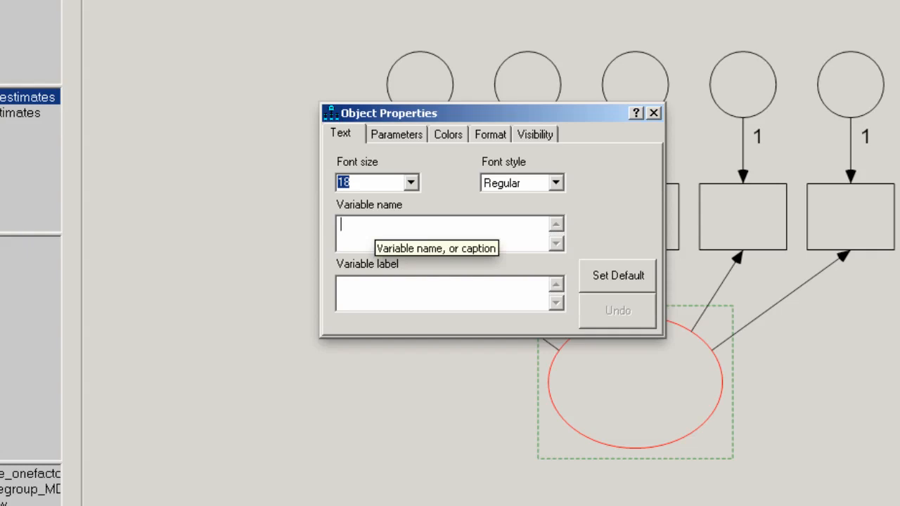
type("Alliance")
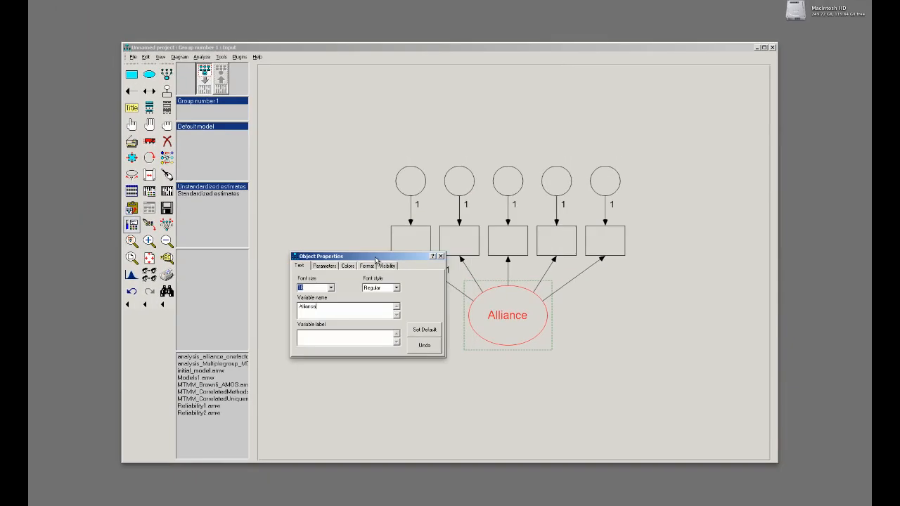
Name the error terms individually from left to right as e1, e2, e3 and e4, and begin naming the fifth.
left_click(411, 190)
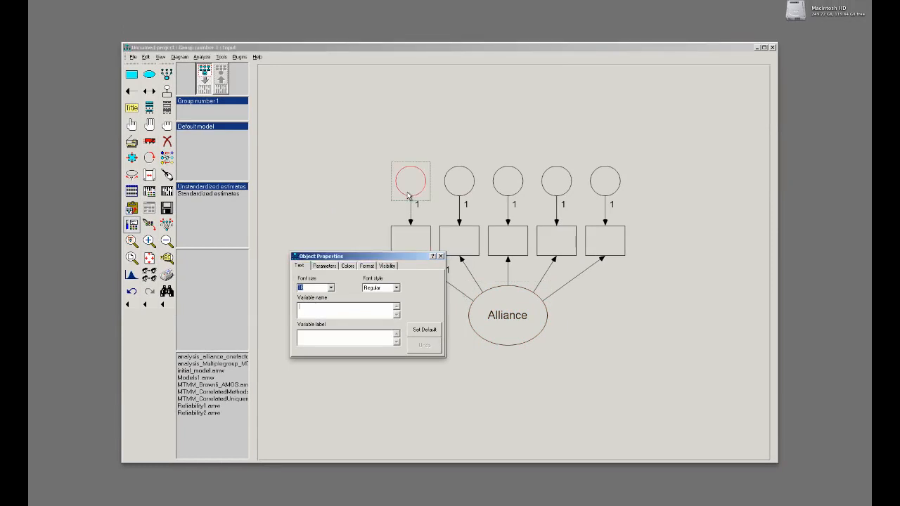
type("e1")
left_click(453, 190)
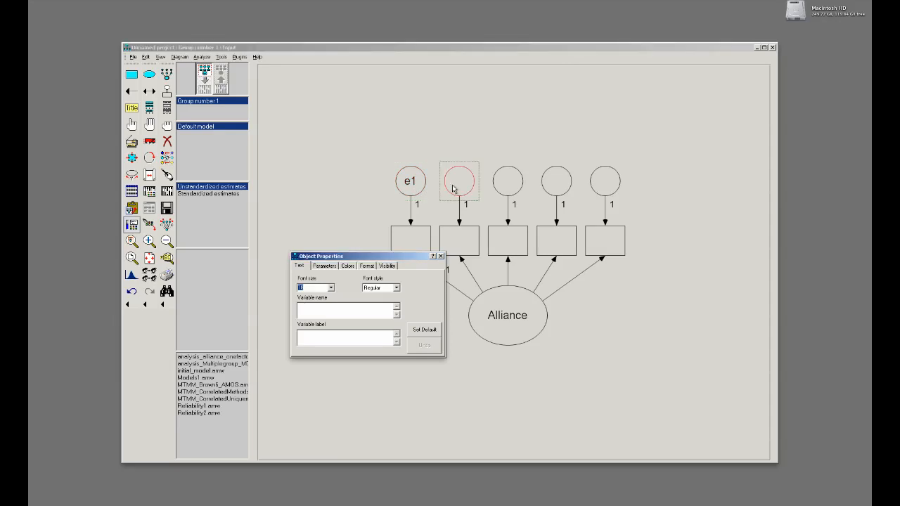
type("e2")
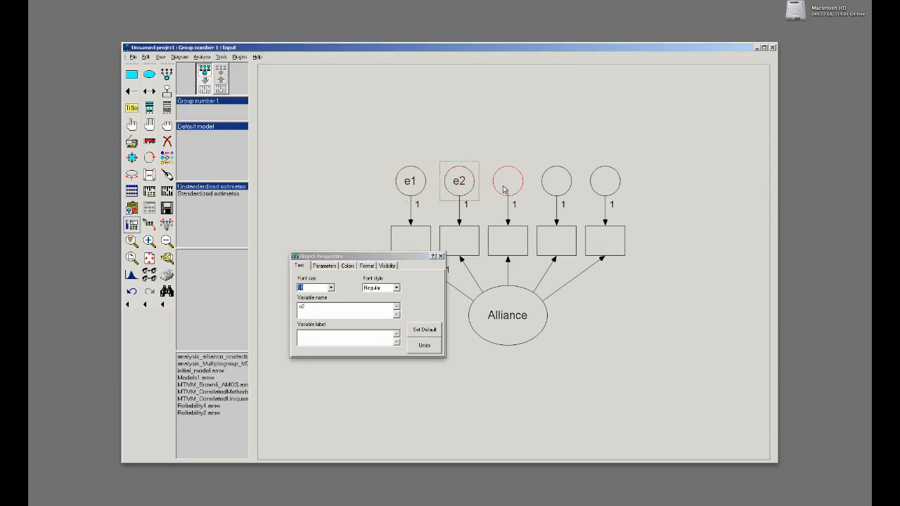
left_click(503, 190)
type("e3")
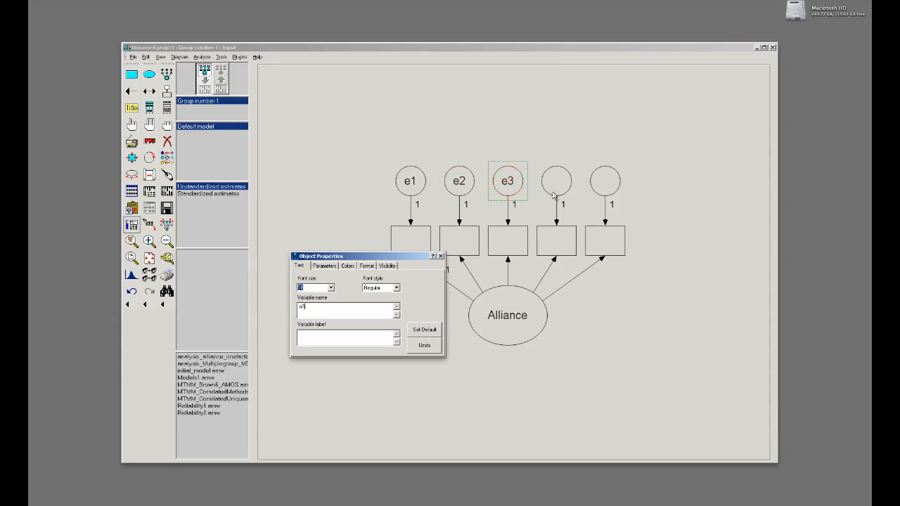
left_click(553, 191)
type("e4")
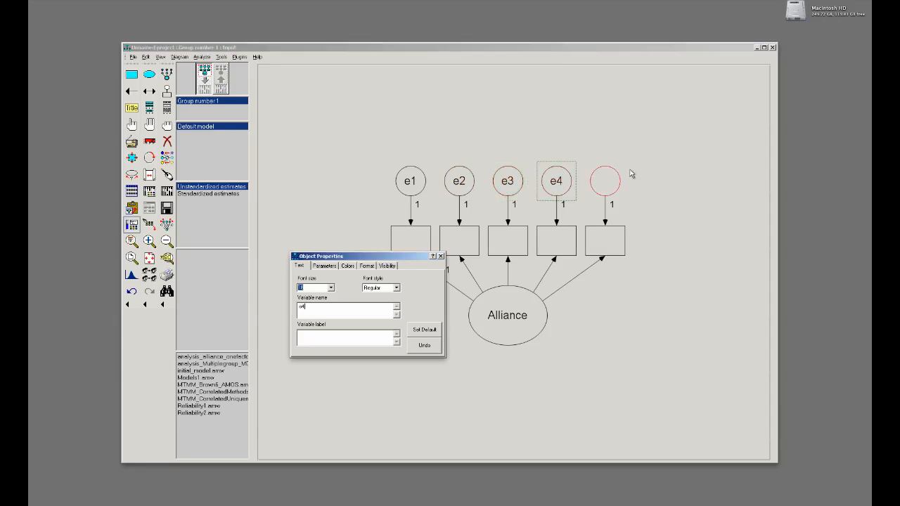
left_click(610, 185)
type("e")
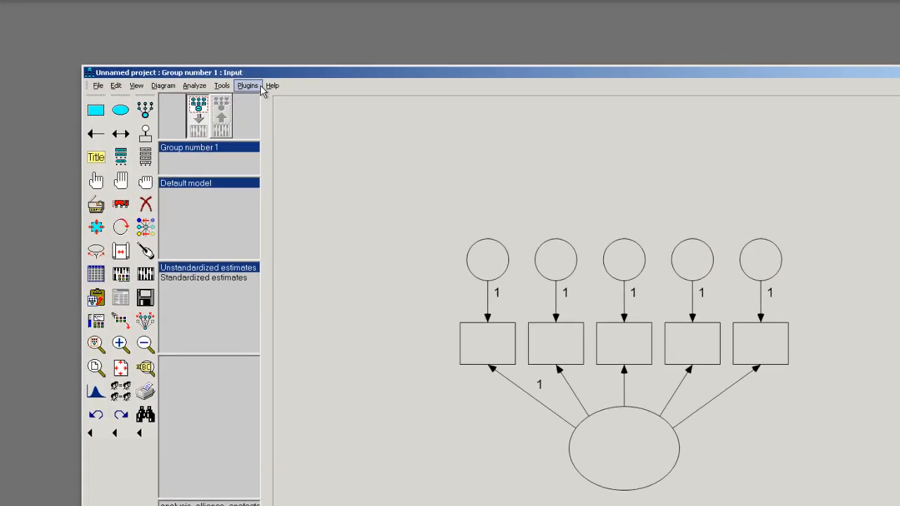
Run Name Unobserved Variables on the model, and change the latent variable's name to Alliance.
left_click(258, 86)
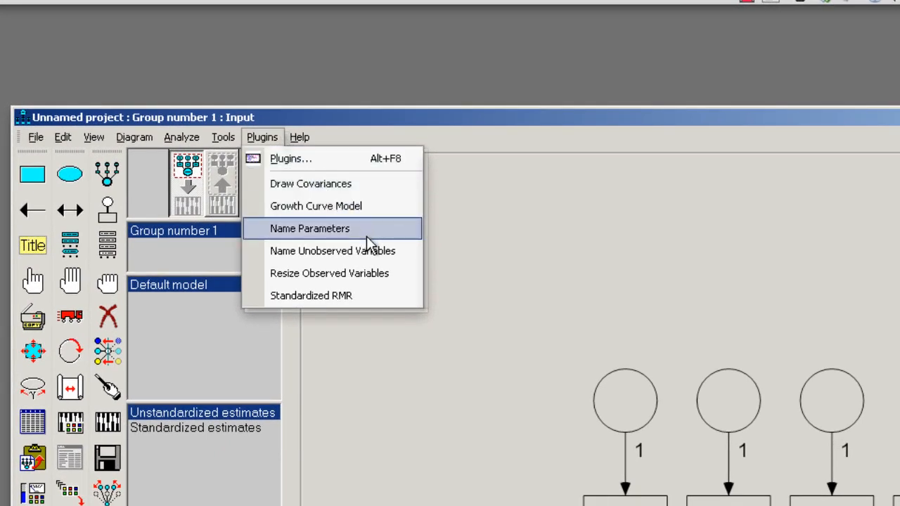
left_click(400, 251)
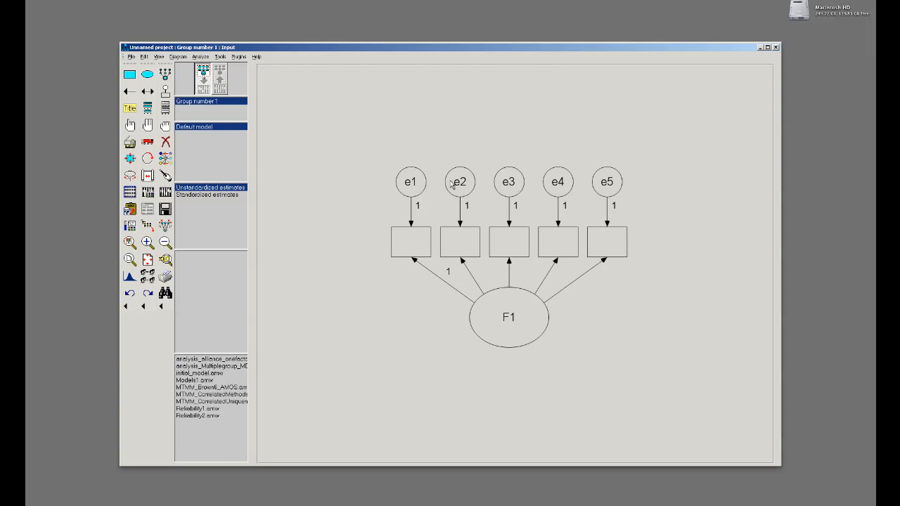
right_click(498, 327)
left_click(524, 331)
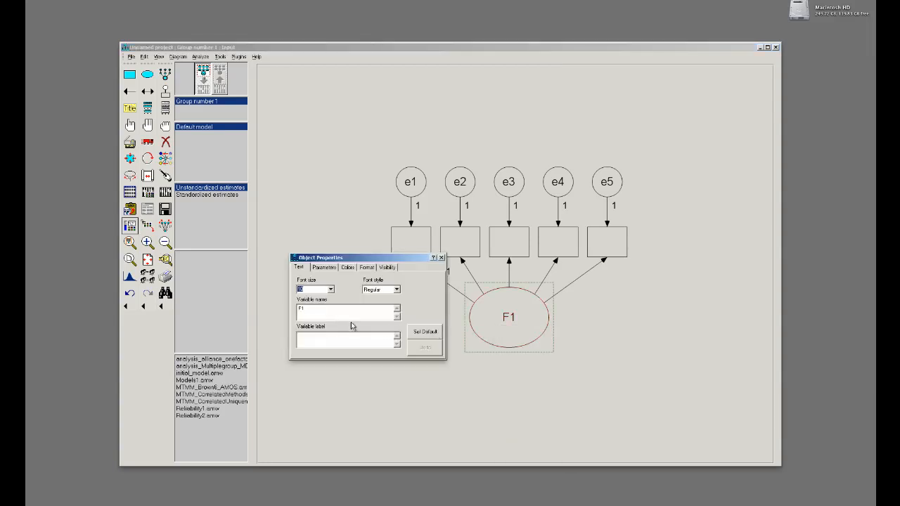
key("BackSpace")
key("BackSpace")
type("Al")
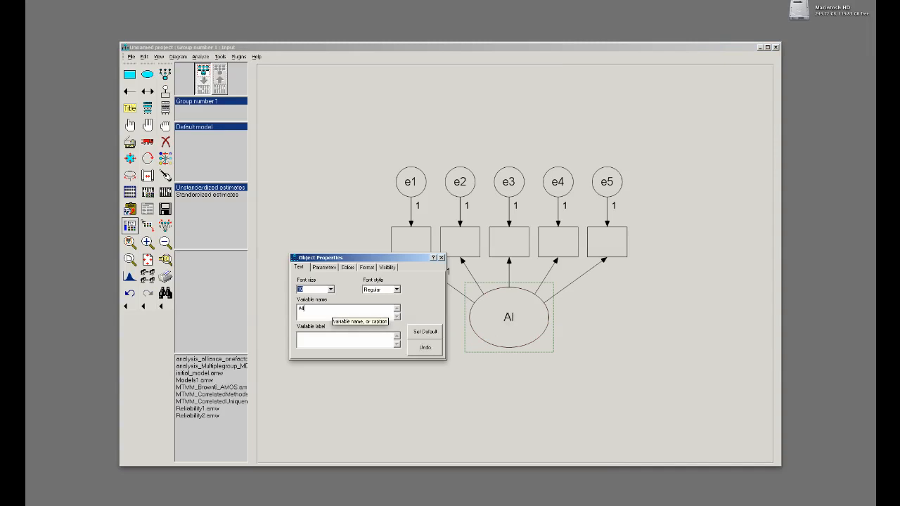
type("liance")
left_click(441, 258)
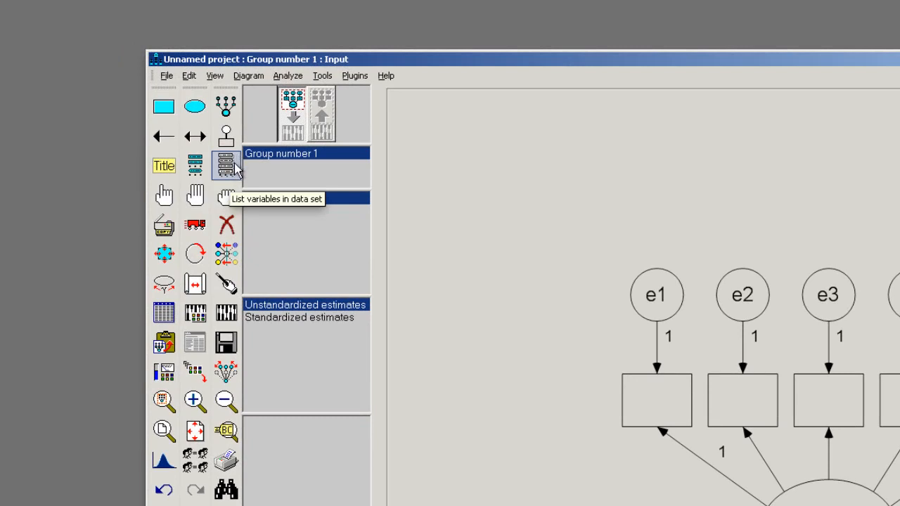
List the variables in the data set and assign item 2 to the indicator rectangle below e1.
left_click(234, 169)
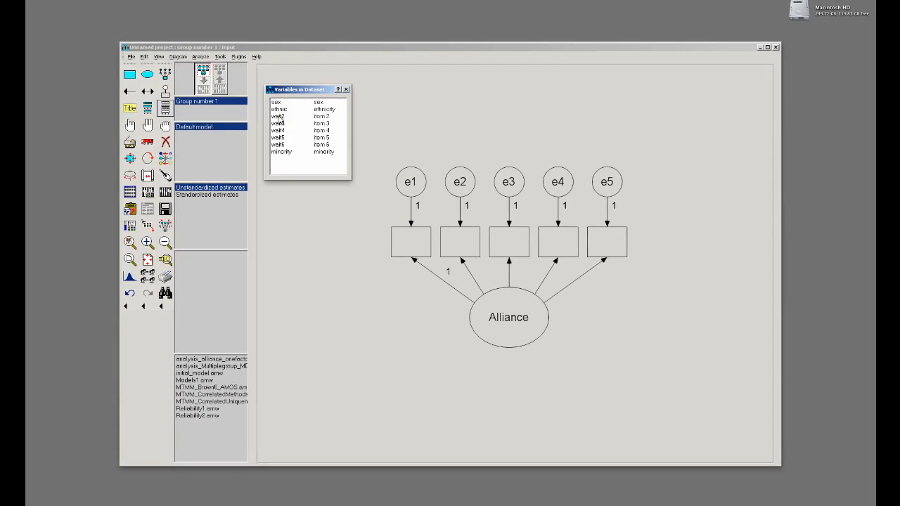
left_click_drag(278, 117, 412, 246)
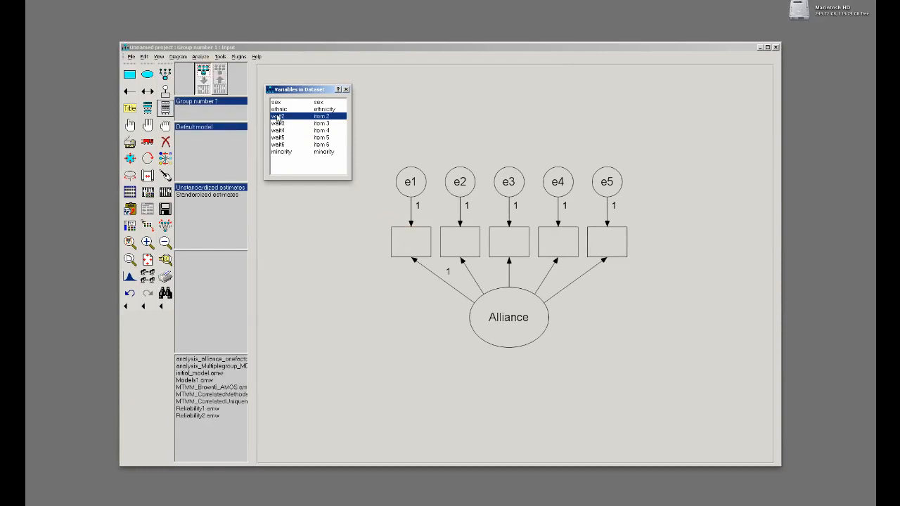
left_click_drag(278, 117, 410, 249)
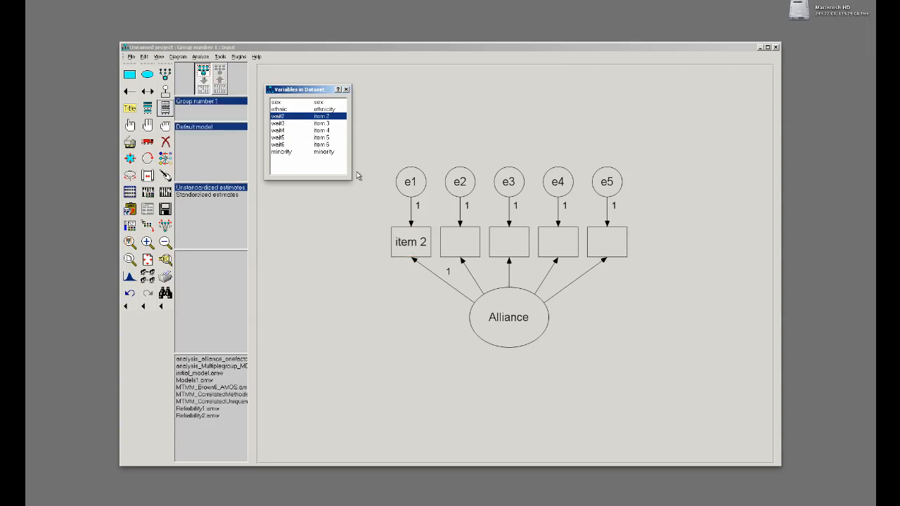